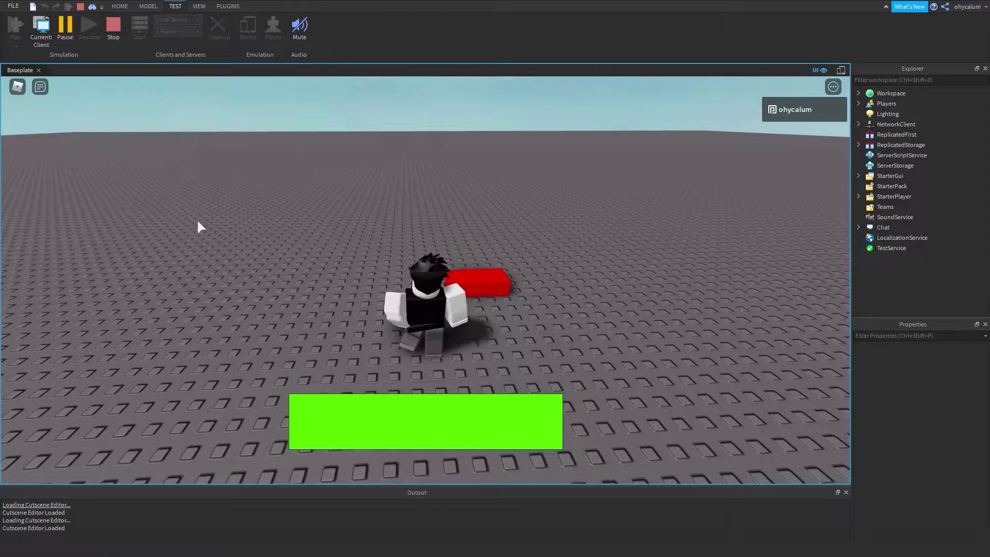
Walk the character into the red kill brick and watch the green health bar drop to half
{"action": "right_click_drag", "start_coordinate": [198, 219], "coordinate": [358, 296]}
{"action": "key", "text": "s"}
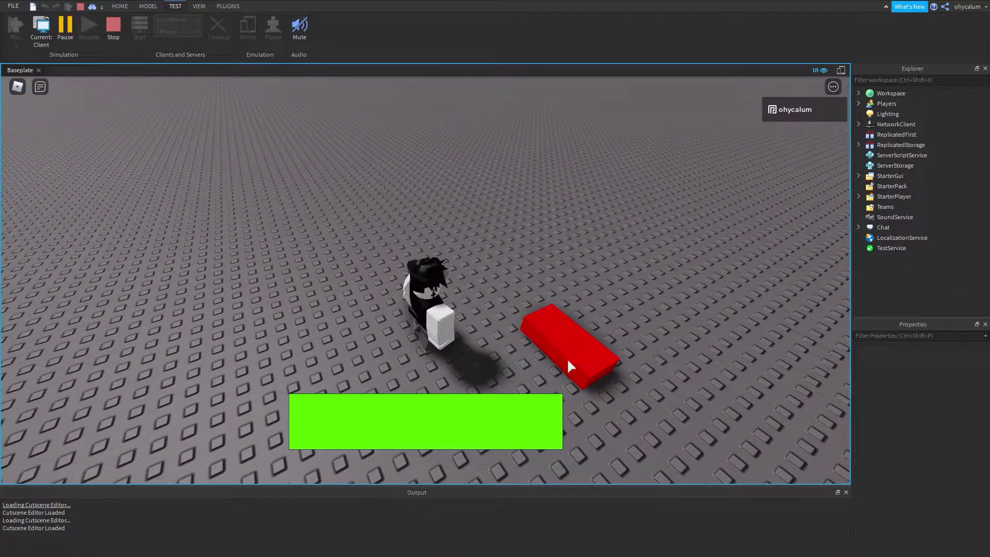
{"action": "right_click_drag", "start_coordinate": [626, 418], "coordinate": [650, 422]}
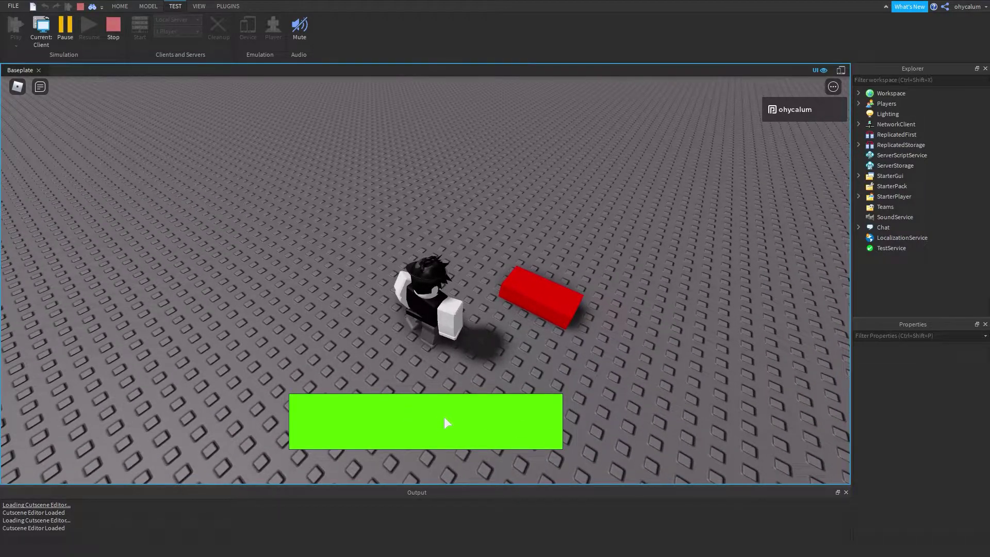
{"action": "key", "text": "w"}
{"action": "right_click_drag", "start_coordinate": [474, 347], "coordinate": [474, 335]}
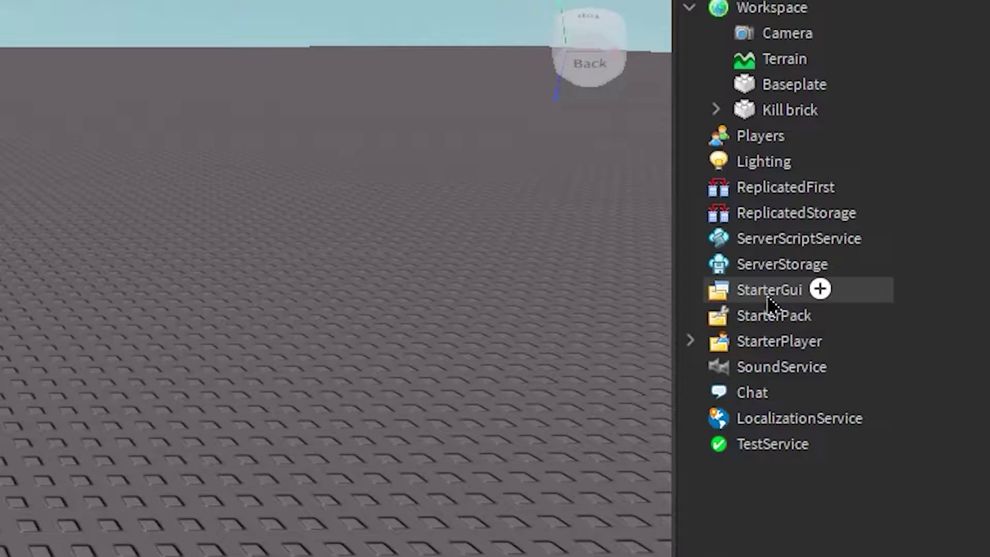
Insert a ScreenGui under StarterGui and rename it 'HealthGUI'
{"action": "left_click", "coordinate": [911, 207]}
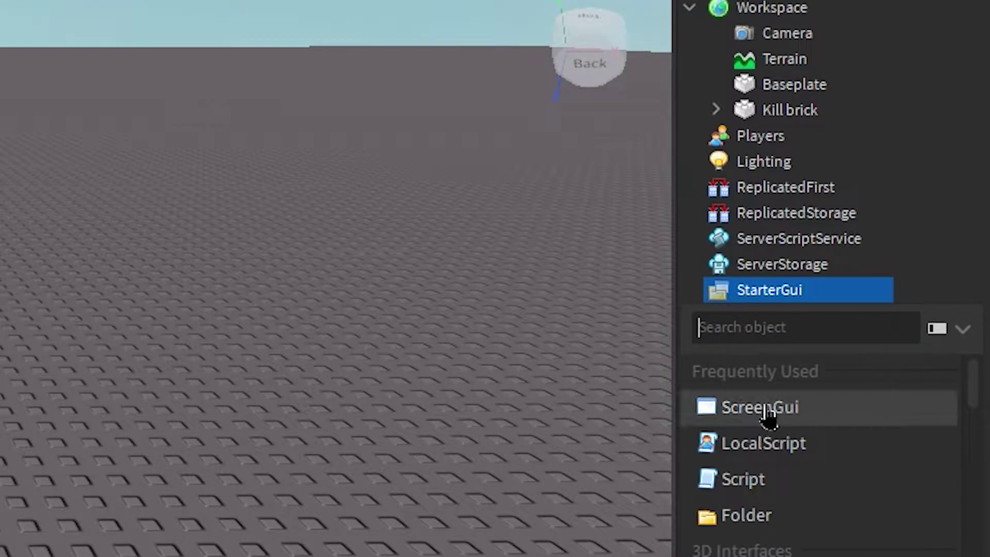
{"action": "left_click", "coordinate": [768, 417]}
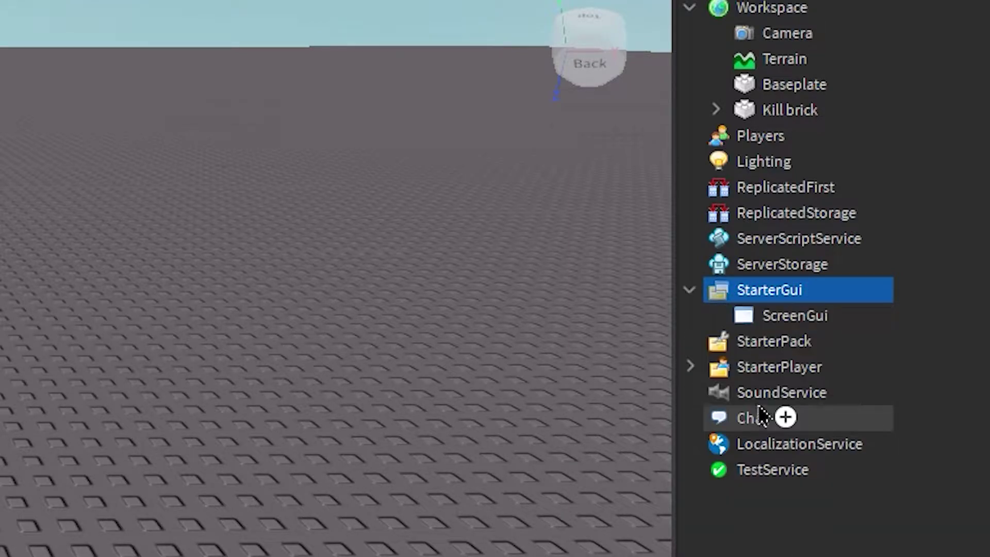
{"action": "left_click", "coordinate": [787, 323]}
{"action": "right_click", "coordinate": [787, 322]}
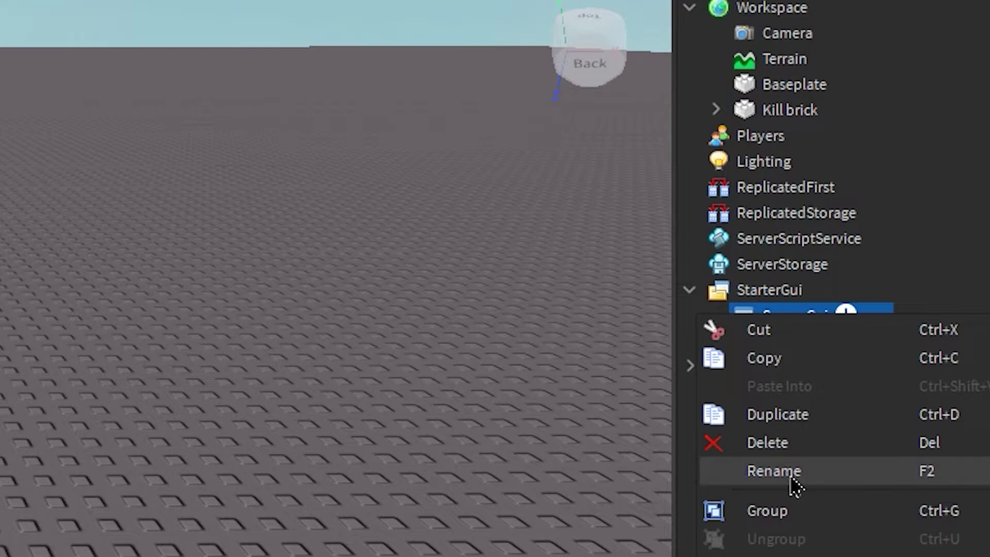
{"action": "left_click", "coordinate": [820, 482]}
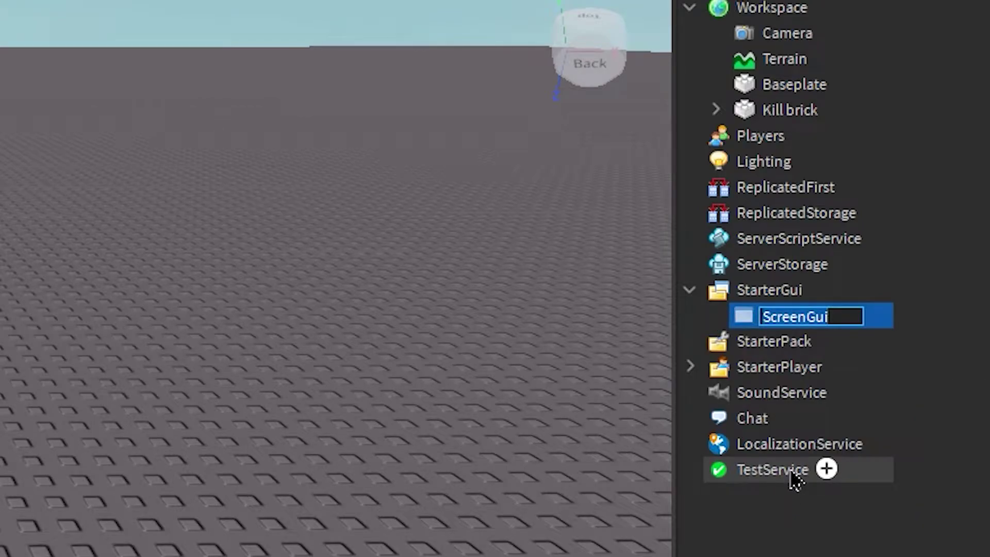
{"action": "type", "text": "Hea"}
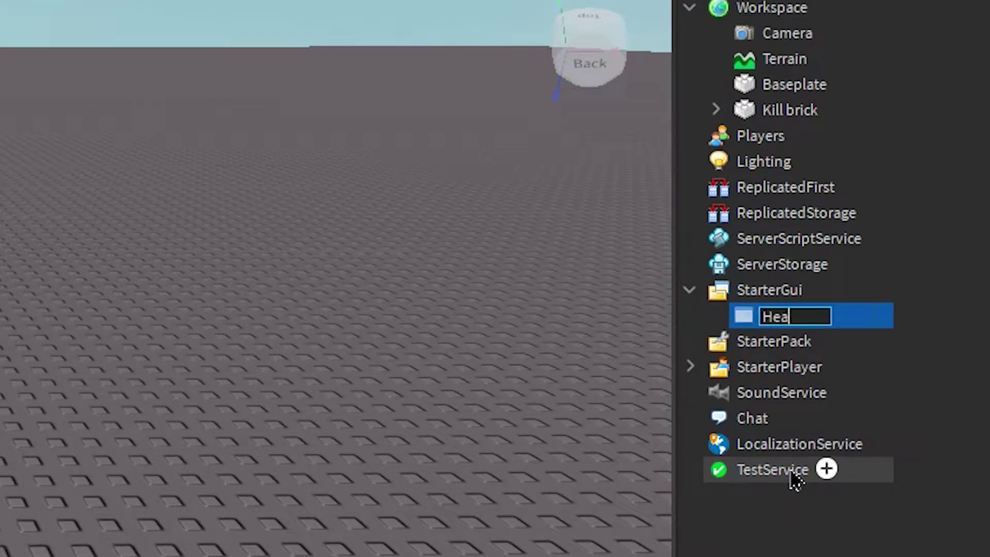
{"action": "type", "text": "lthGUI"}
{"action": "key", "text": "Return"}
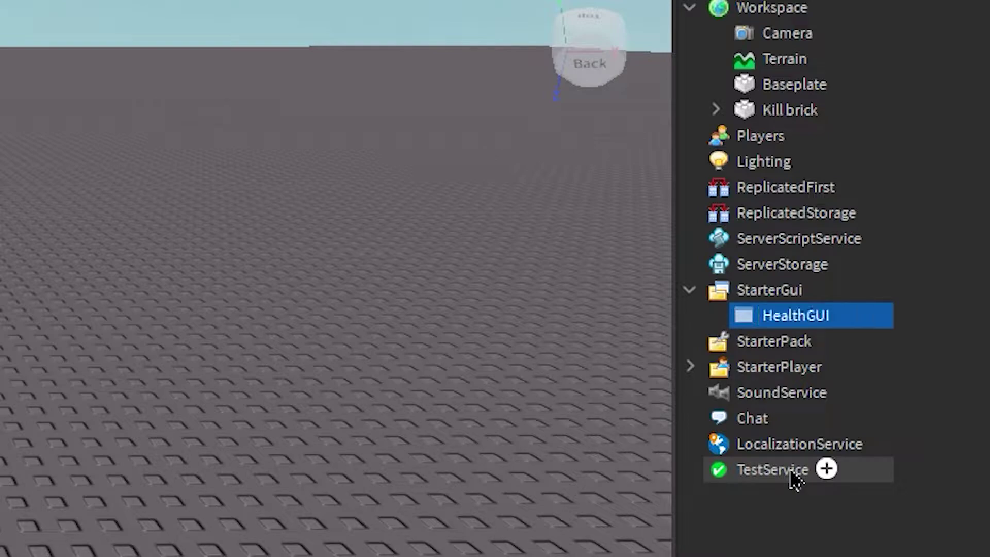
Insert a Frame under HealthGUI and rename it 'Background'
{"action": "left_click", "coordinate": [845, 317]}
{"action": "left_click", "coordinate": [790, 436]}
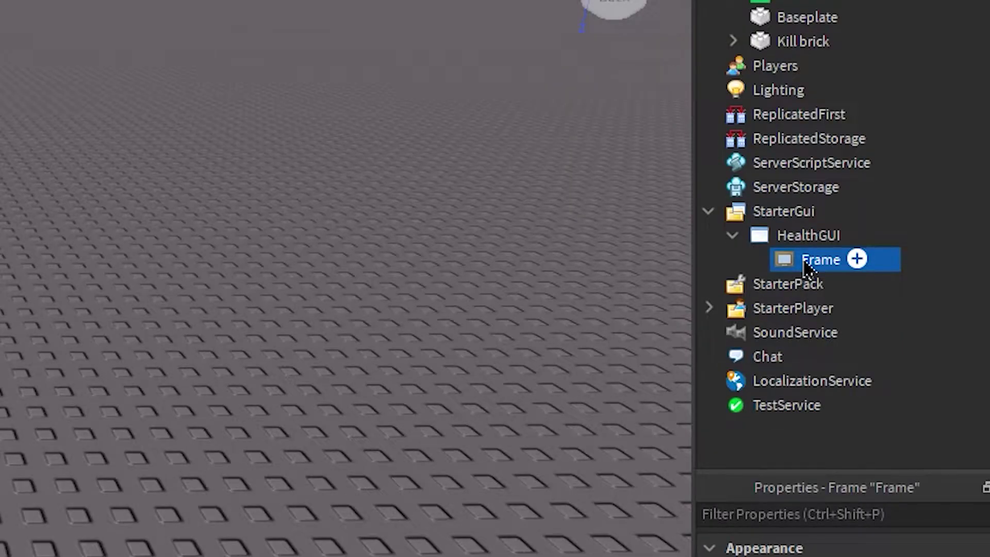
{"action": "right_click", "coordinate": [796, 349]}
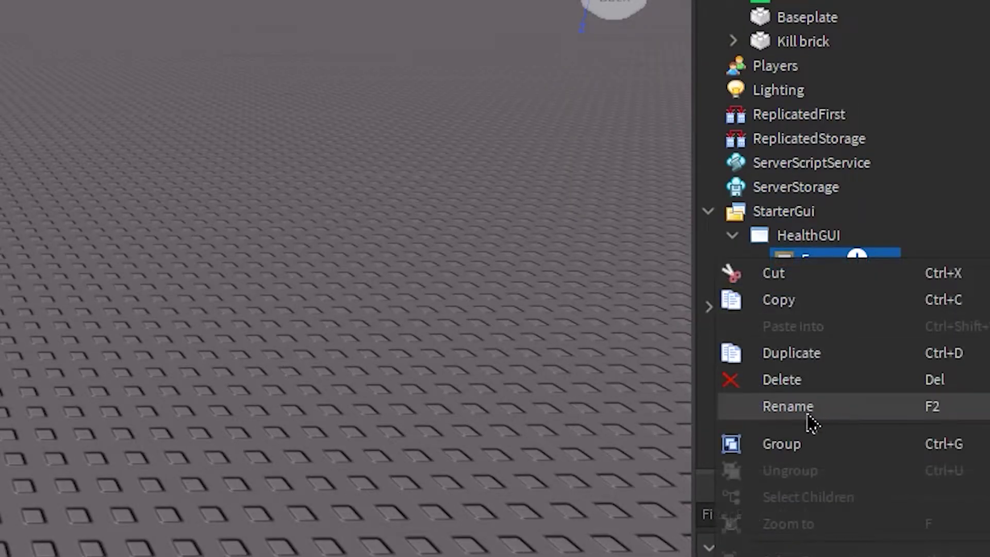
{"action": "left_click", "coordinate": [797, 498]}
{"action": "type", "text": "Background"}
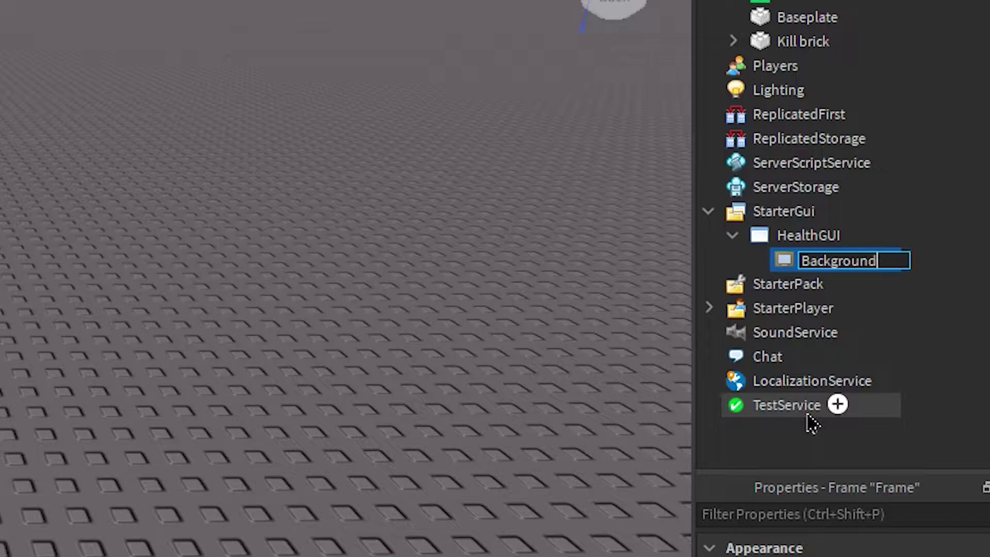
{"action": "key", "text": "Return"}
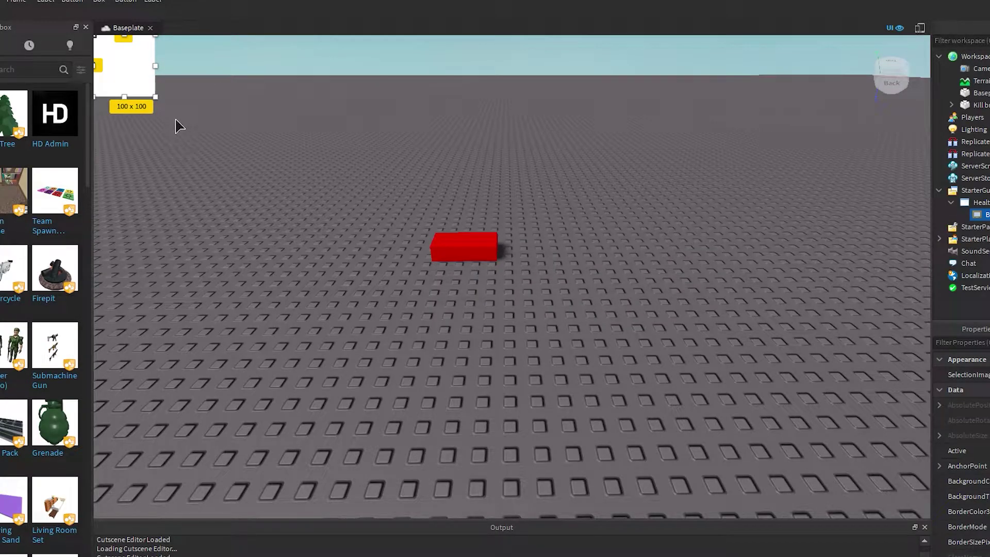
Resize and move the Background frame into a 484×112 bar at the bottom centre
{"action": "left_click", "coordinate": [157, 106]}
{"action": "left_click", "coordinate": [978, 215]}
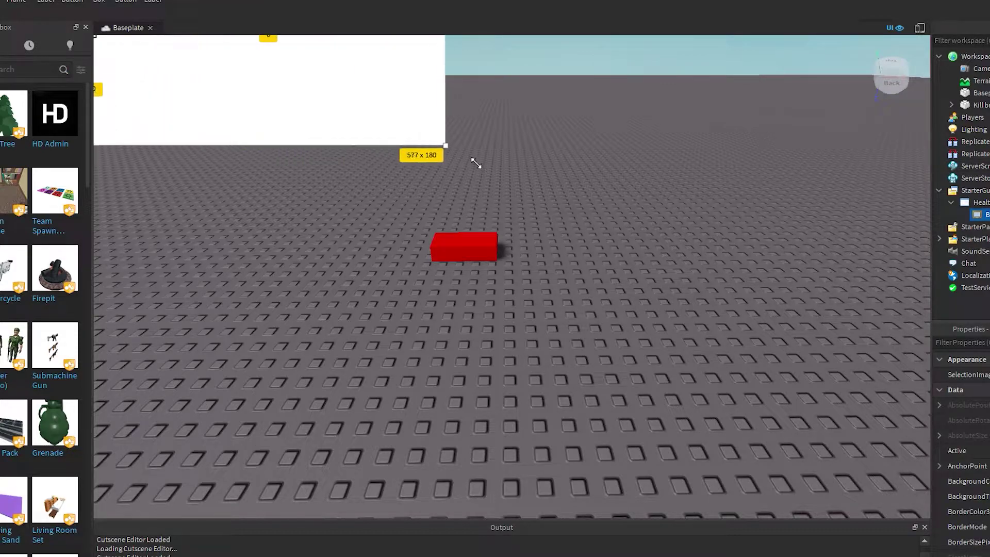
{"action": "left_click_drag", "start_coordinate": [176, 115], "coordinate": [639, 137]}
{"action": "left_click_drag", "start_coordinate": [522, 139], "coordinate": [695, 460]}
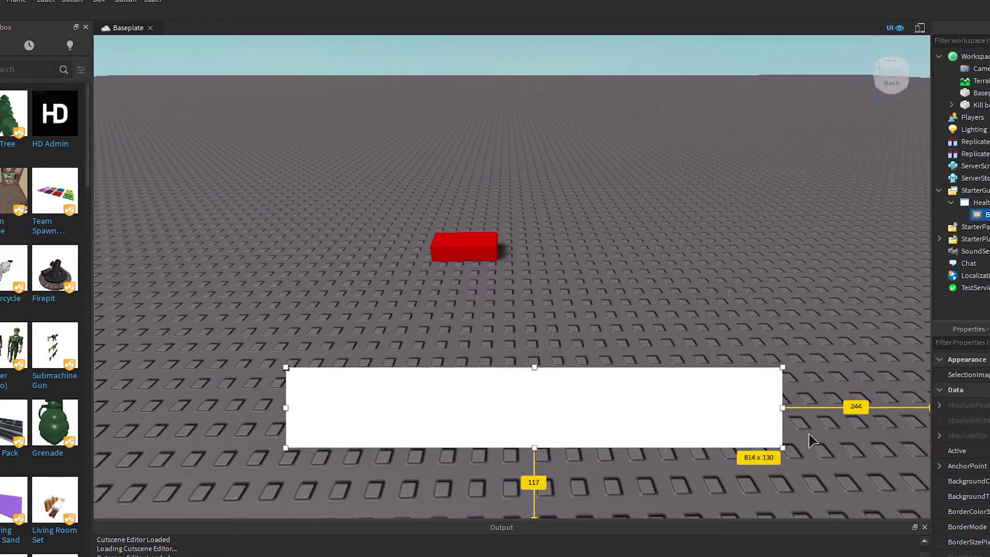
{"action": "left_click_drag", "start_coordinate": [803, 428], "coordinate": [620, 436]}
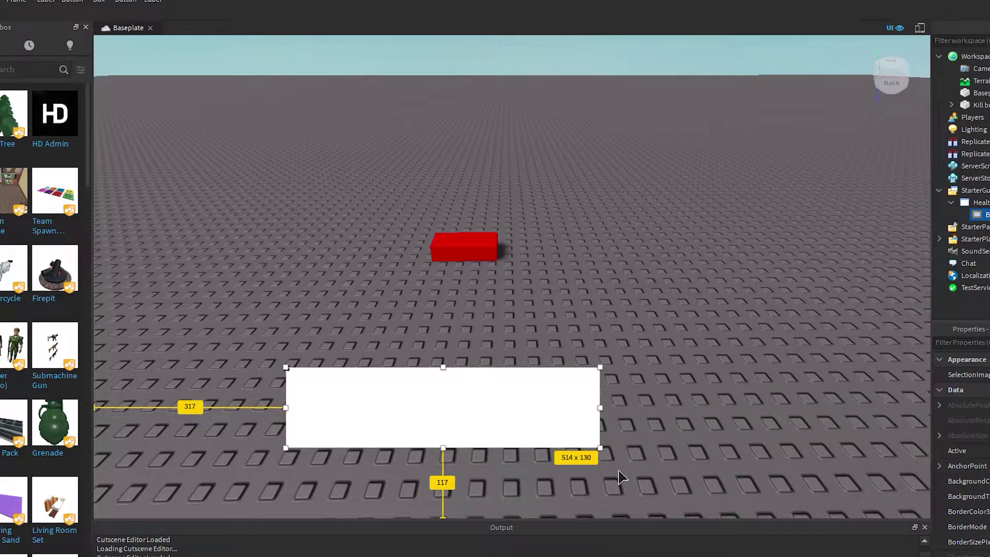
{"action": "left_click", "coordinate": [599, 456]}
{"action": "left_click_drag", "start_coordinate": [618, 466], "coordinate": [570, 453]}
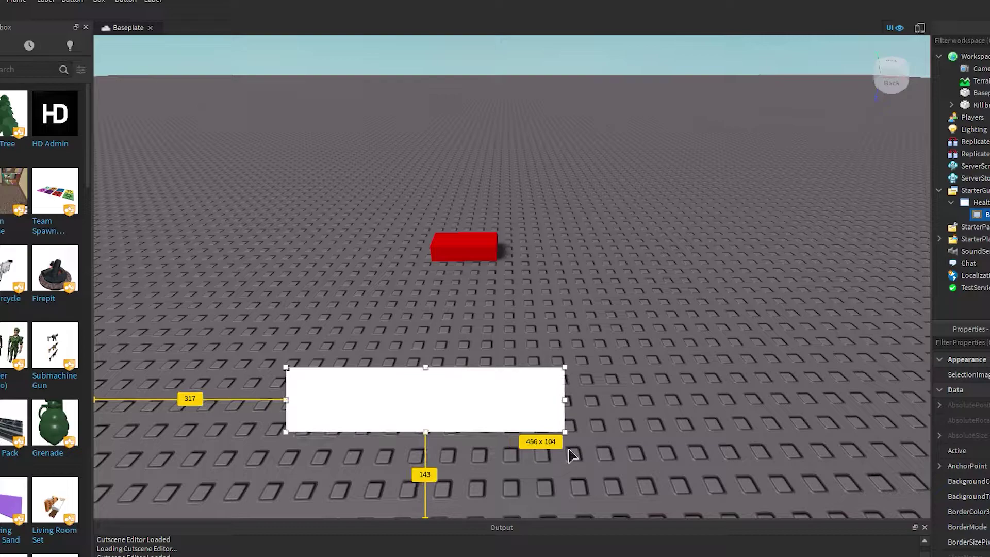
{"action": "mouse_move", "coordinate": [511, 428]}
{"action": "left_mouse_down"}
{"action": "mouse_move", "coordinate": [598, 431]}
{"action": "mouse_move", "coordinate": [578, 427]}
{"action": "left_mouse_up"}
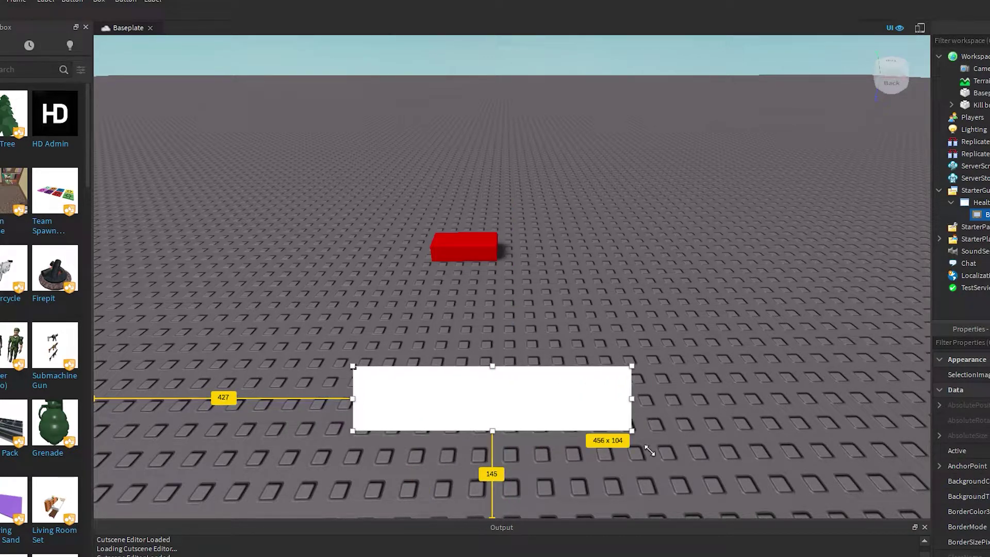
{"action": "left_click_drag", "start_coordinate": [648, 450], "coordinate": [666, 455]}
{"action": "left_click_drag", "start_coordinate": [600, 422], "coordinate": [602, 422]}
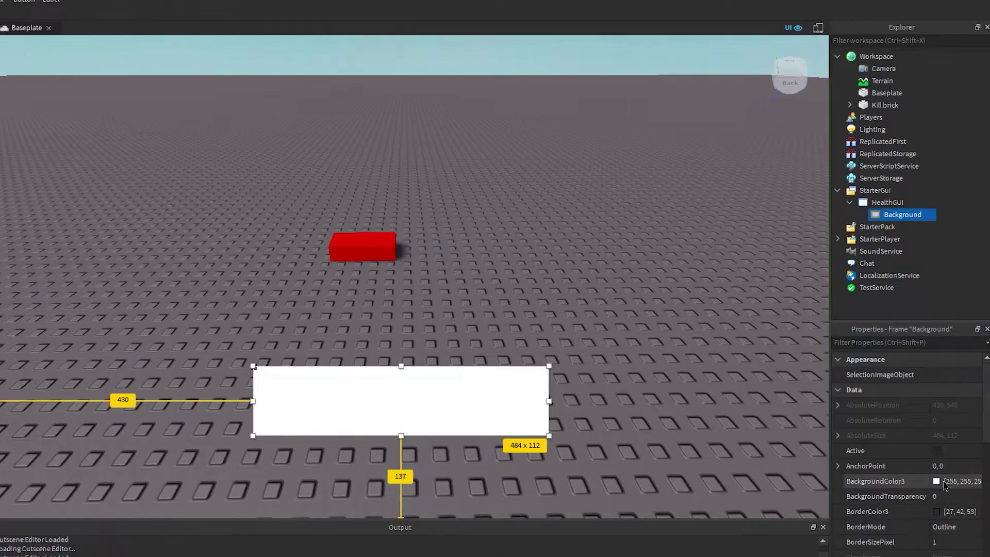
Set the Background frame's BackgroundColor3 to red
{"action": "left_click", "coordinate": [937, 482]}
{"action": "left_click", "coordinate": [283, 224]}
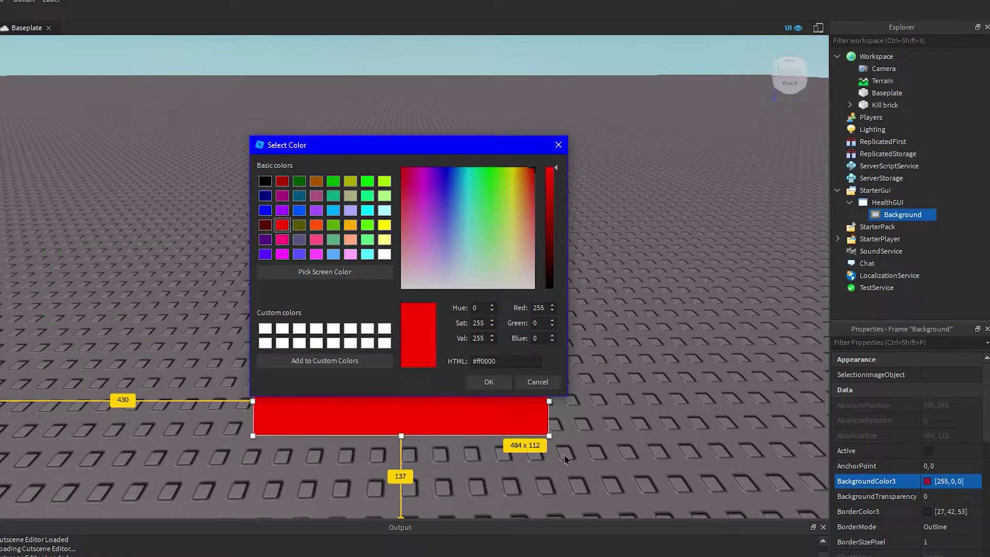
{"action": "left_click", "coordinate": [492, 382]}
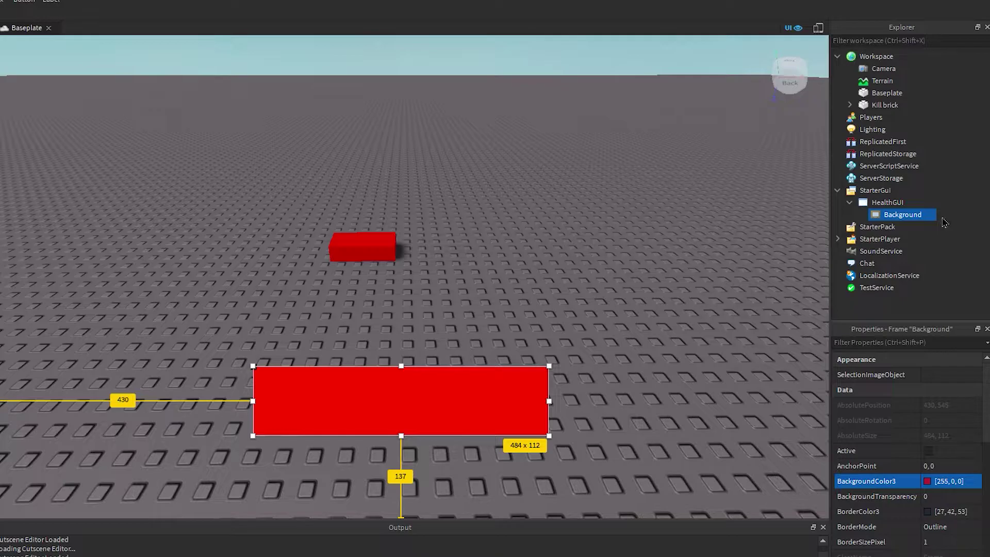
{"action": "left_click", "coordinate": [930, 215]}
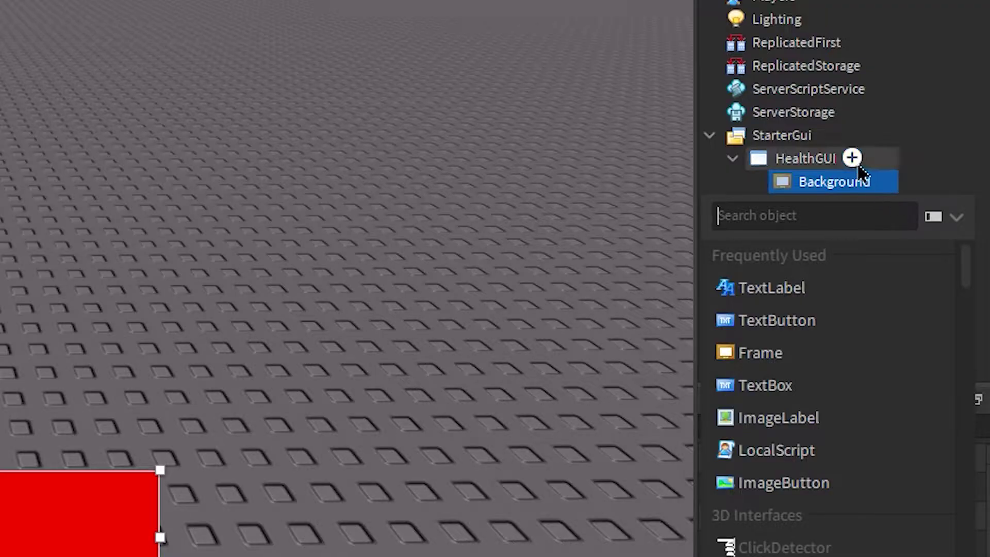
Add a widened Frame inside Background, colour it green [85,255,0], and set BorderSizePixel to 0
{"action": "left_click", "coordinate": [801, 353]}
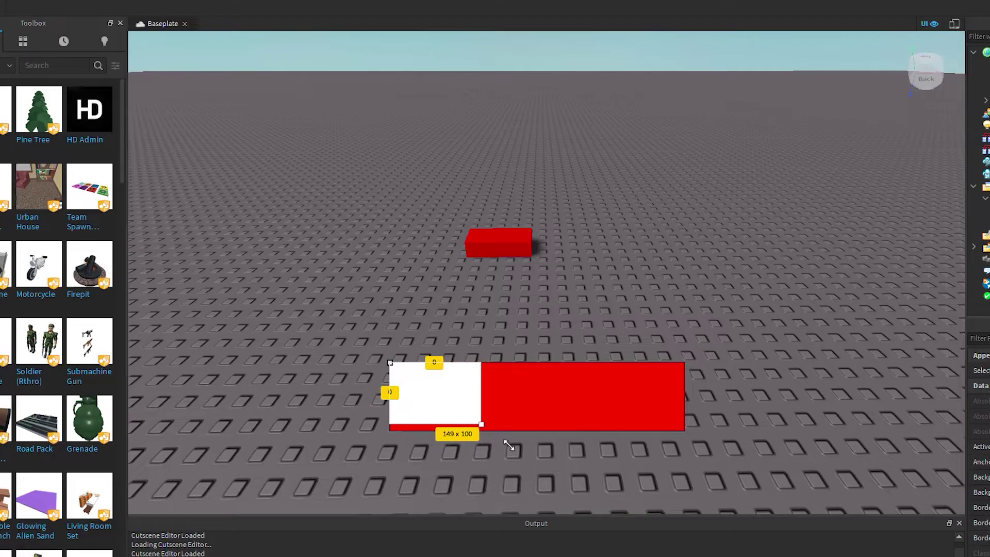
{"action": "left_click_drag", "start_coordinate": [509, 442], "coordinate": [706, 457]}
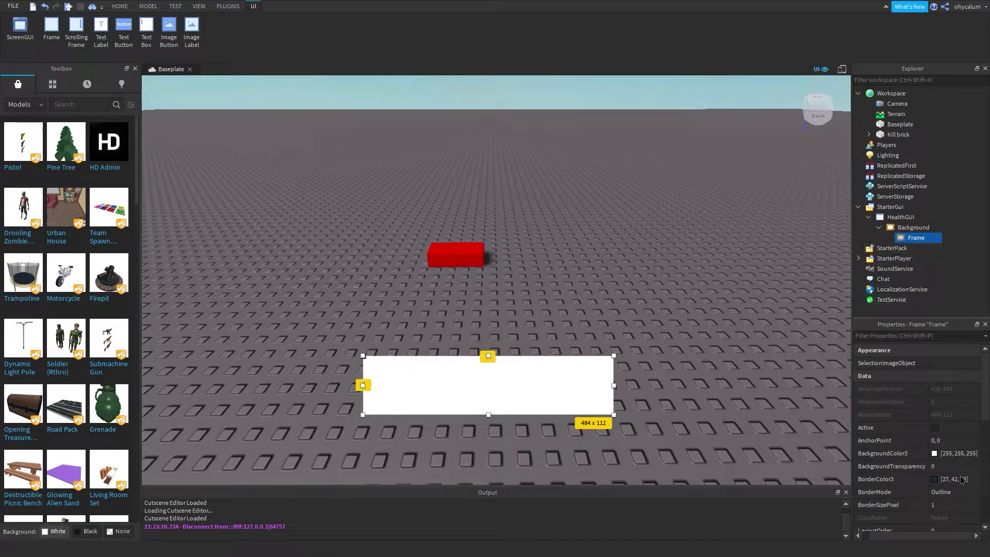
{"action": "left_click", "coordinate": [934, 453]}
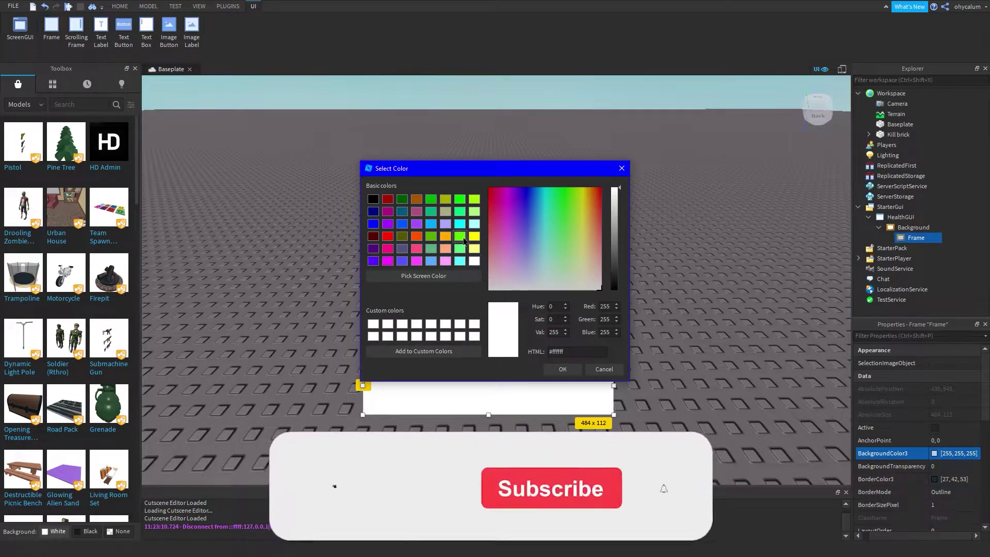
{"action": "left_click", "coordinate": [463, 242]}
{"action": "left_click", "coordinate": [562, 369]}
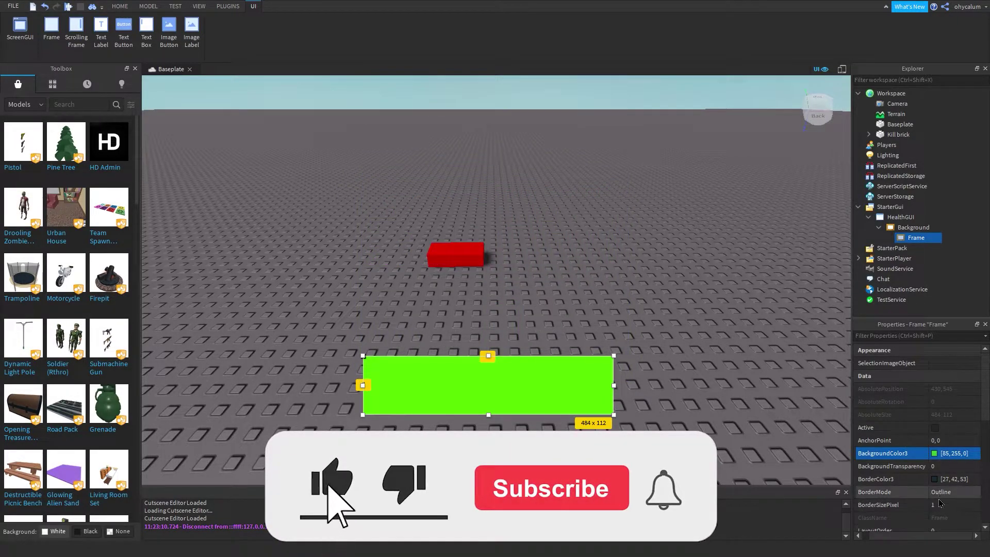
{"action": "left_click", "coordinate": [938, 504]}
{"action": "type", "text": "0"}
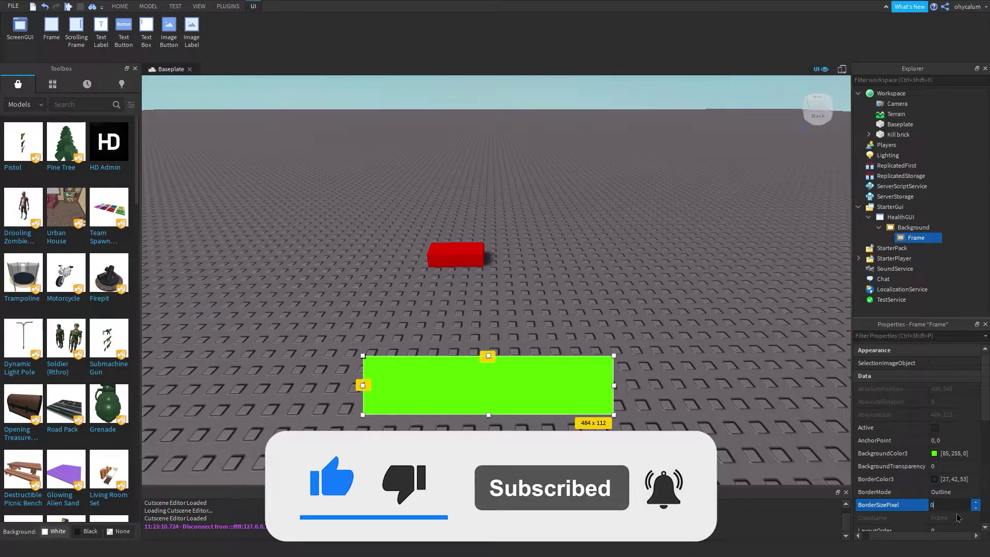
{"action": "key", "text": "Return"}
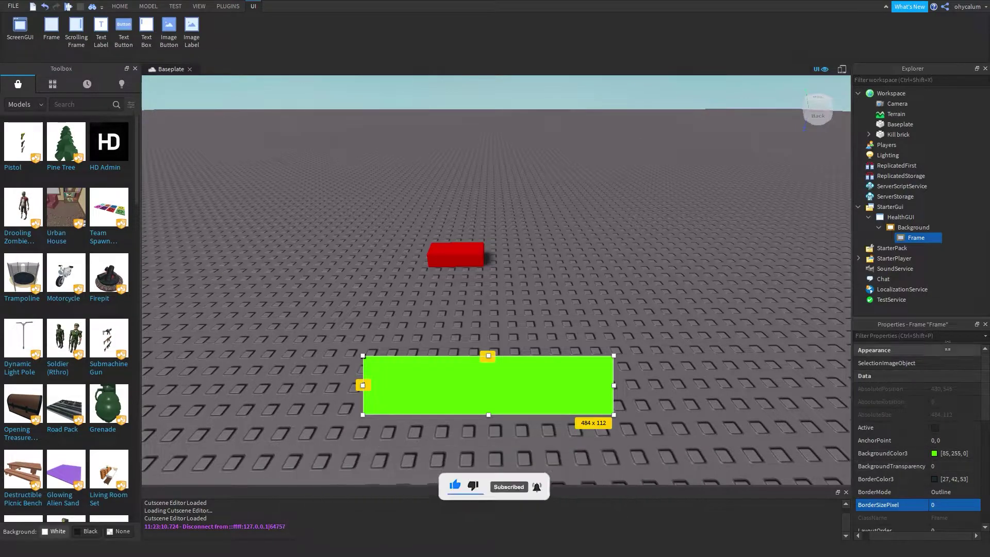
Set the Background frame's BorderSizePixel to 13
{"action": "left_click", "coordinate": [902, 228]}
{"action": "type", "text": "13"}
{"action": "left_click", "coordinate": [972, 507]}
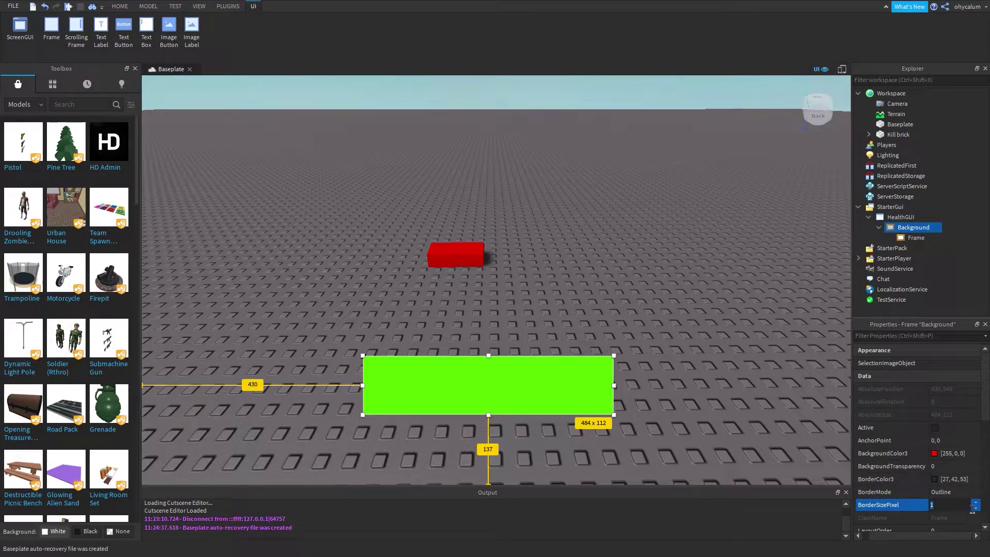
{"action": "key", "text": "Return"}
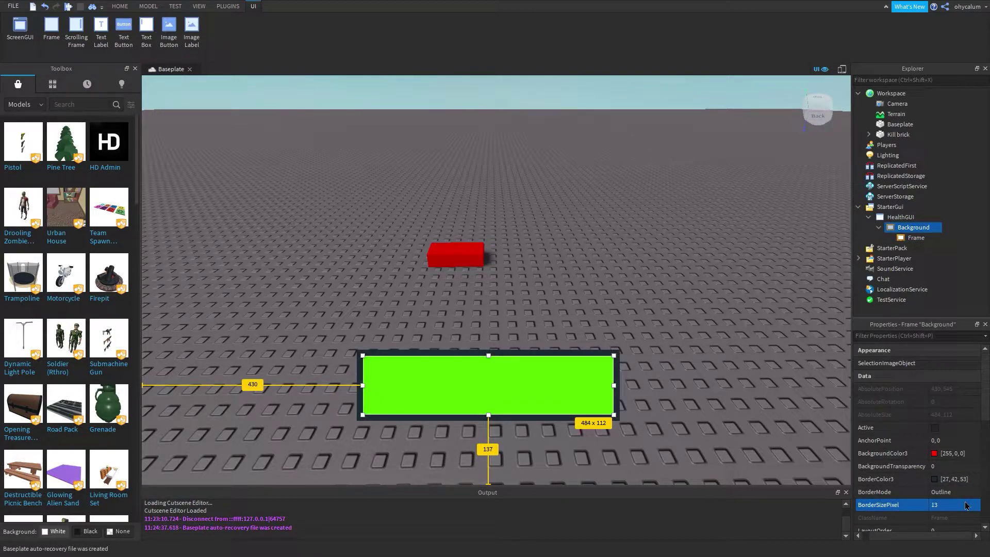
Set the Background frame's BorderColor3 to dark green [34,103,0]
{"action": "left_click", "coordinate": [935, 480]}
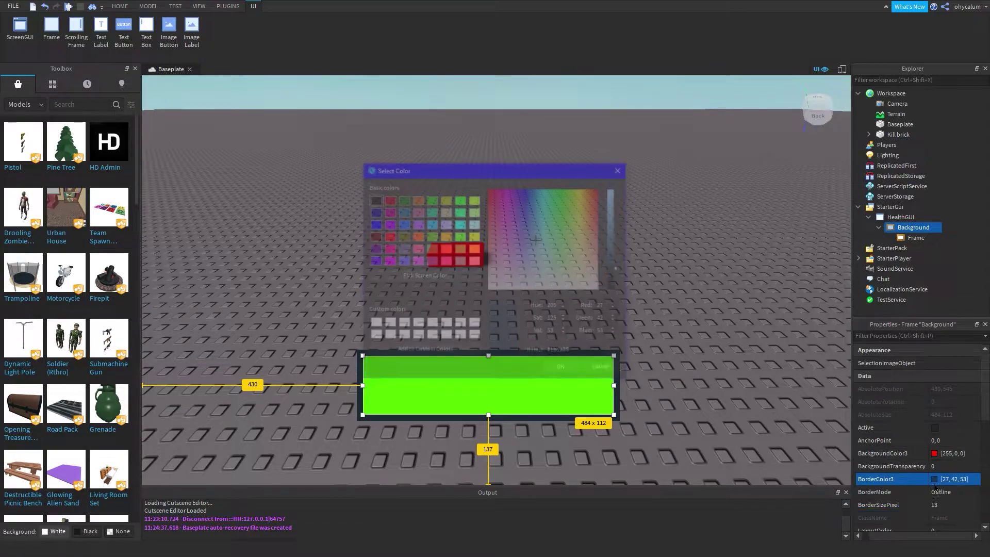
{"action": "left_click", "coordinate": [459, 240]}
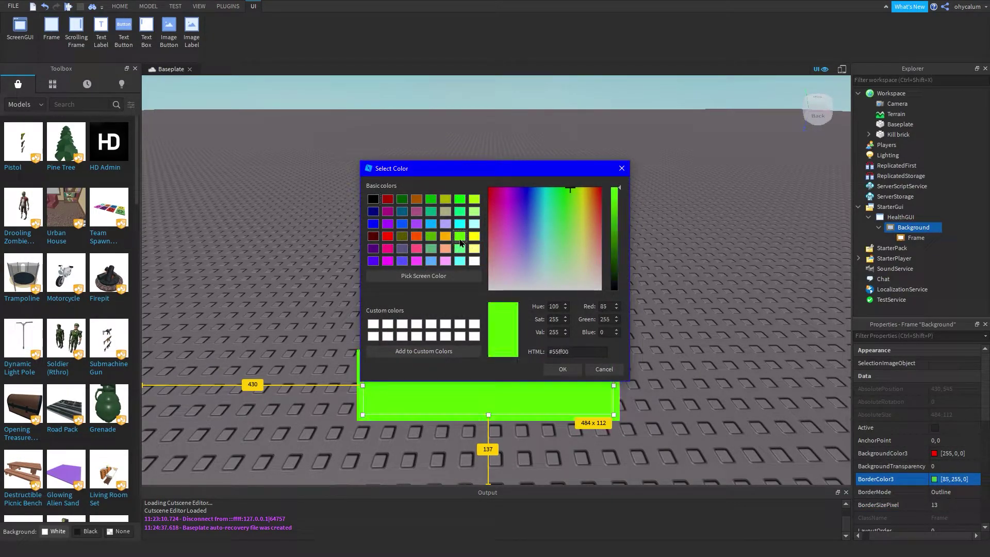
{"action": "left_click_drag", "start_coordinate": [625, 245], "coordinate": [622, 249]}
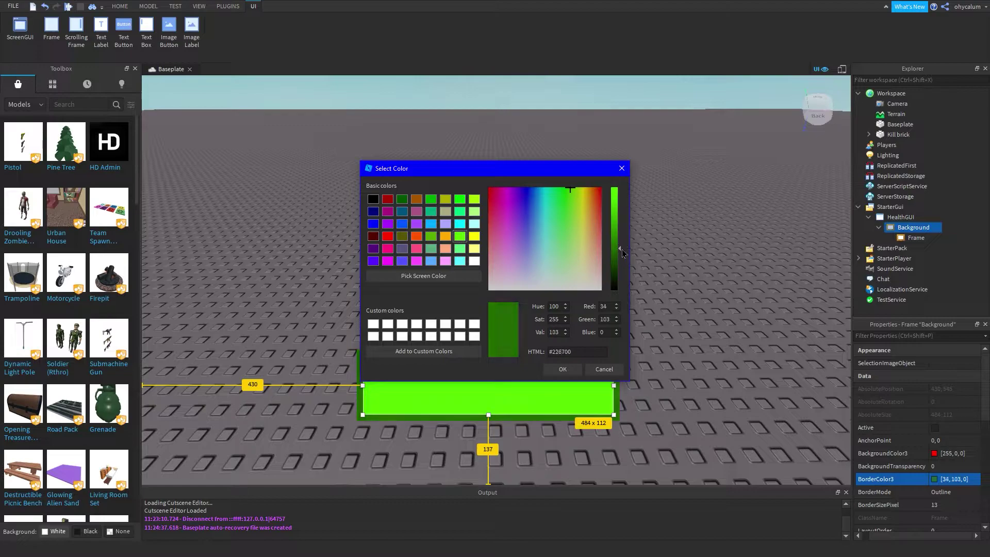
{"action": "left_click", "coordinate": [562, 369]}
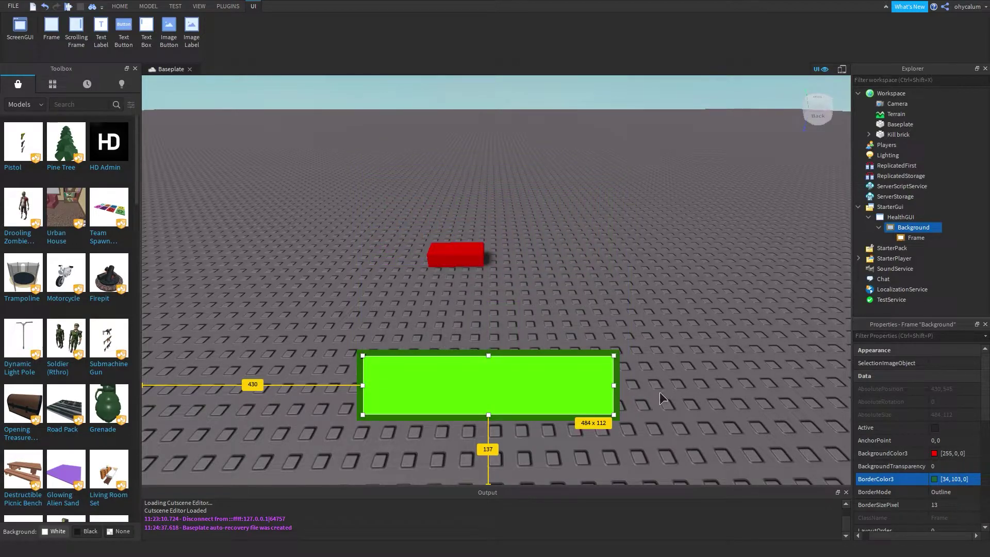
{"action": "left_click", "coordinate": [660, 394]}
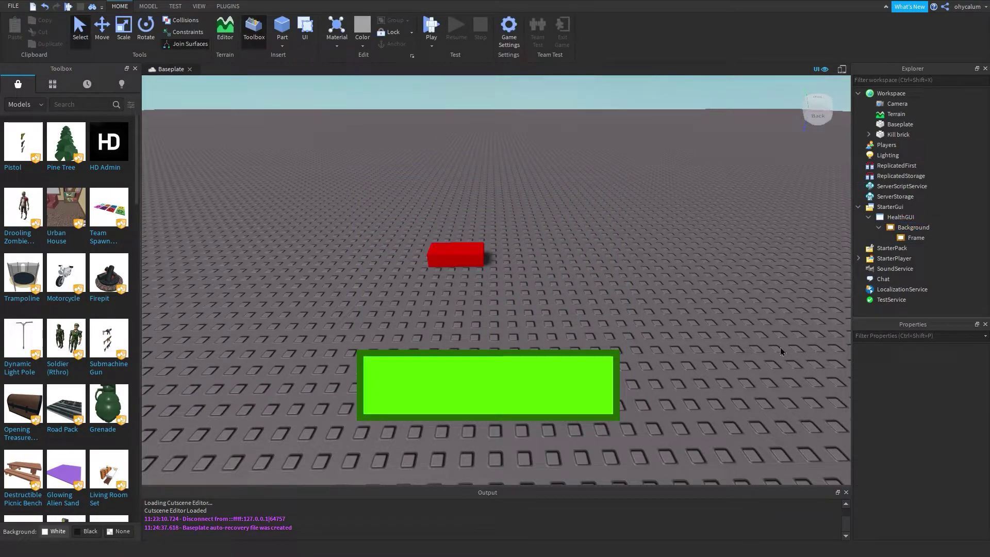
Select the inner green Frame and open its insert list to add a LocalScript
{"action": "mouse_move", "coordinate": [913, 227]}
{"action": "left_click", "coordinate": [917, 237]}
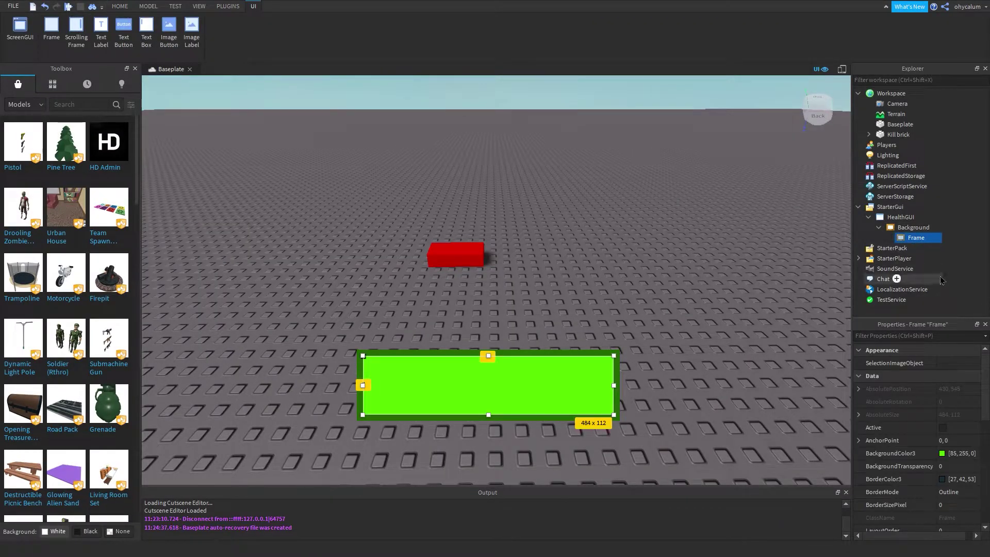
{"action": "mouse_move", "coordinate": [917, 237]}
{"action": "left_click", "coordinate": [932, 238]}
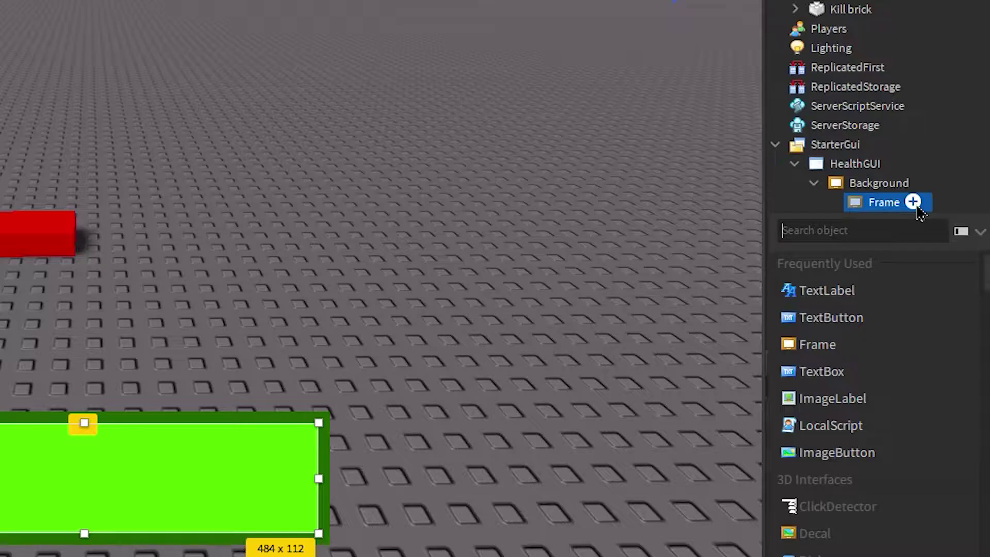
{"action": "type", "text": "loca"}
Insert the LocalScript, replace its print line with the while-true TweenSize health loop, and close it
{"action": "key", "text": "Return"}
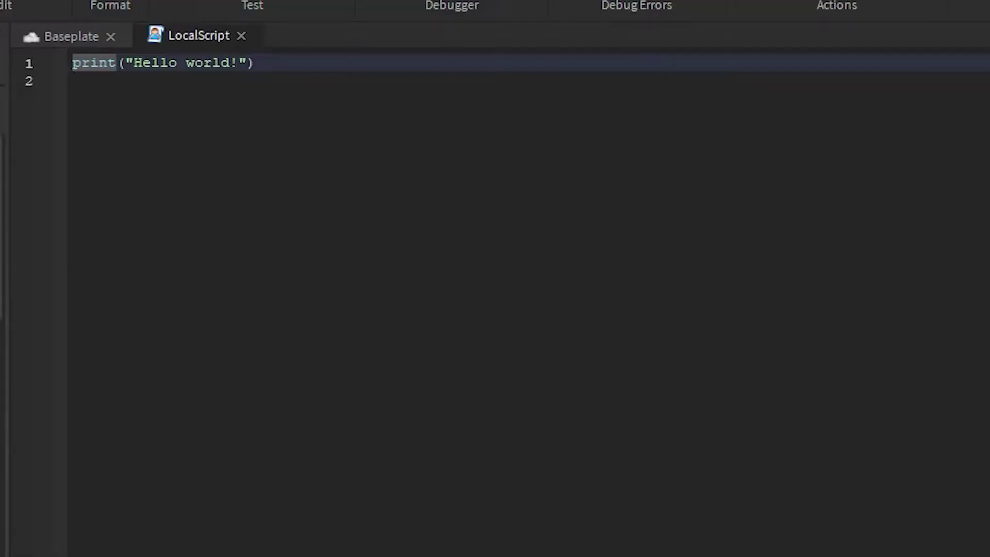
{"action": "left_click_drag", "start_coordinate": [433, 64], "coordinate": [41, 75]}
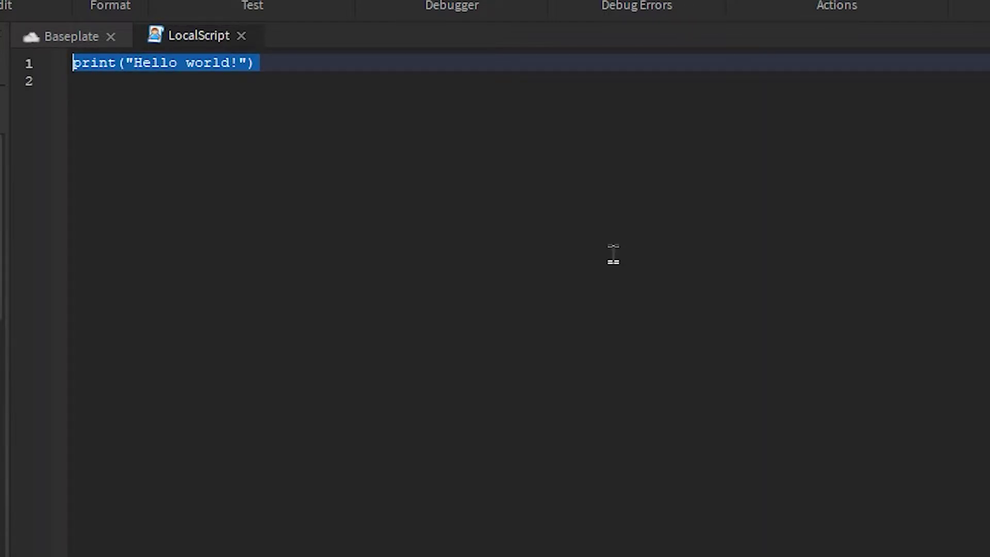
{"action": "type", "text": "wait(0.2) while true do \tlocal hp = game.Players.LocalPlayer.Character.Humanoid.Health/100 \tscript.Parent:TweenSize((UDim2.new(hp,0,1,0)),Enum.EasingDirection.Out,Enum.EasingStyle.Quad,0.15) \twait(0.2) end"}
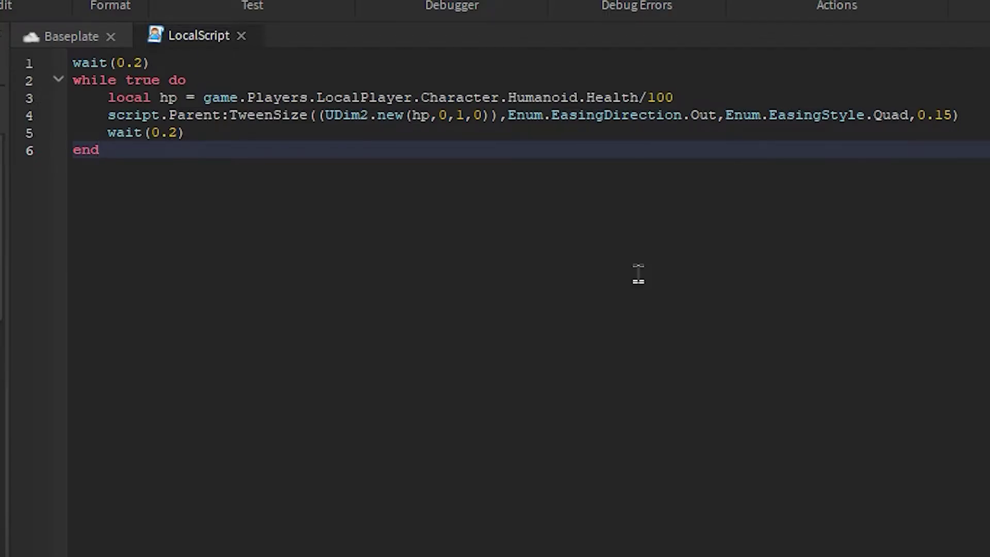
{"action": "left_click", "coordinate": [241, 36]}
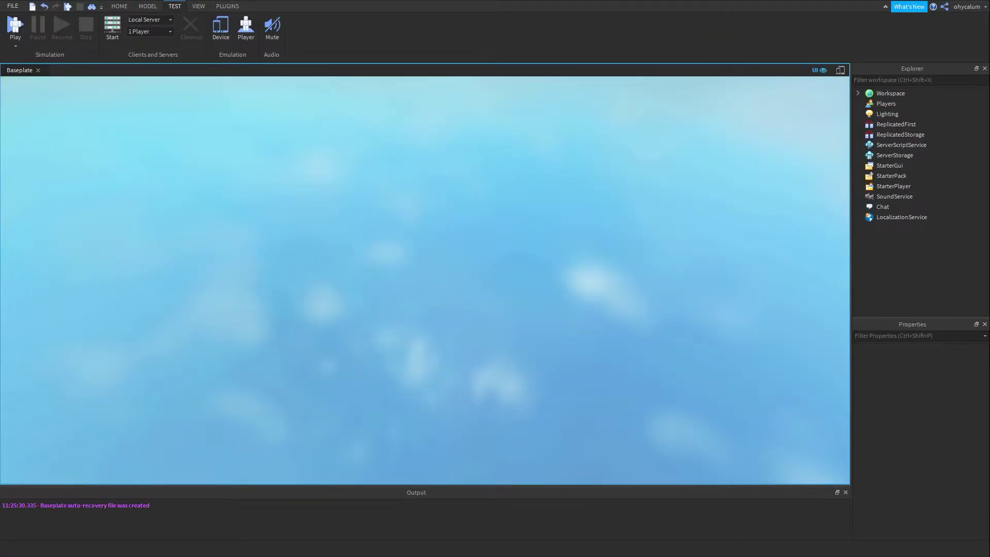
Playtest with F5, walk onto the kill brick, and watch the green bar shrink then regrow
{"action": "key", "text": "F5"}
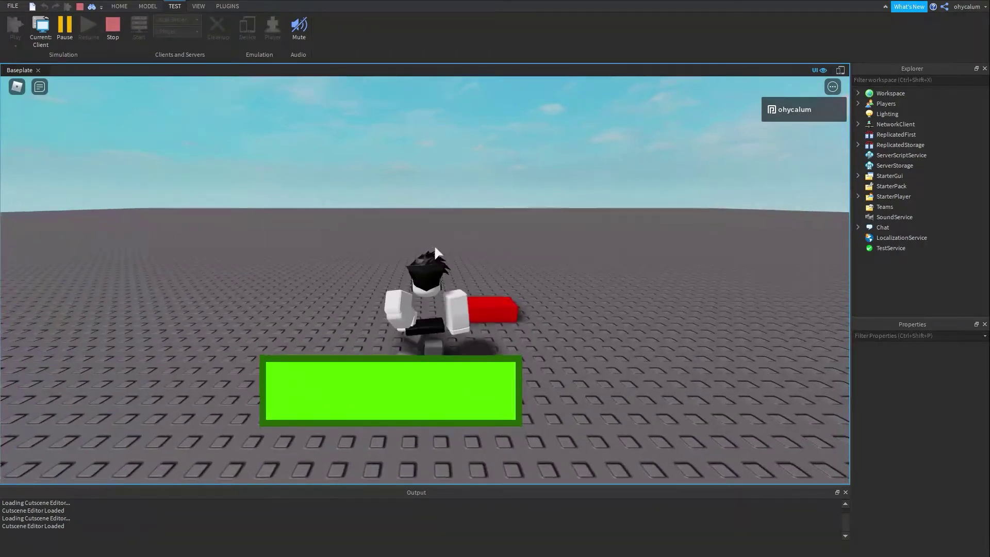
{"action": "right_click_drag", "start_coordinate": [436, 253], "coordinate": [433, 244]}
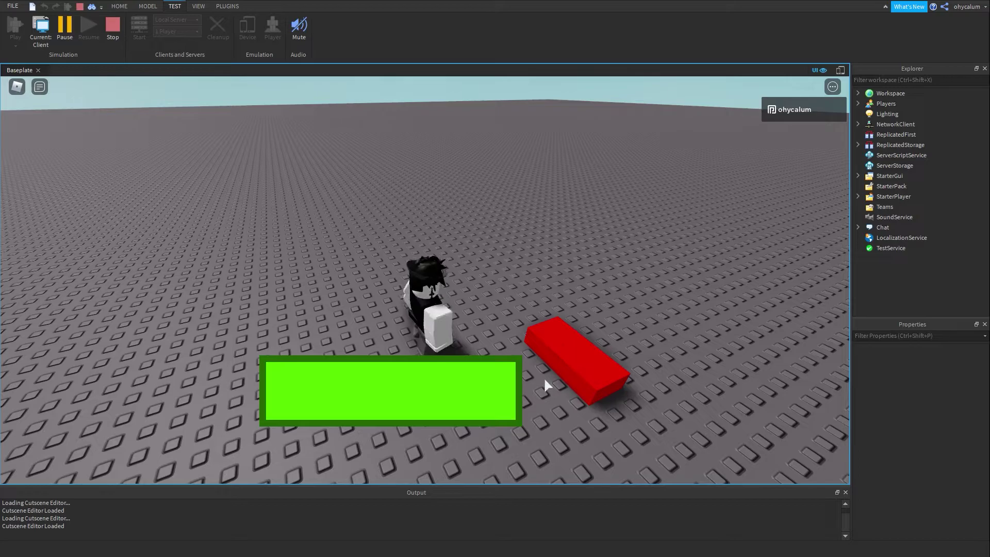
{"action": "right_click_drag", "start_coordinate": [543, 376], "coordinate": [519, 415]}
{"action": "right_click_drag", "start_coordinate": [408, 304], "coordinate": [416, 293]}
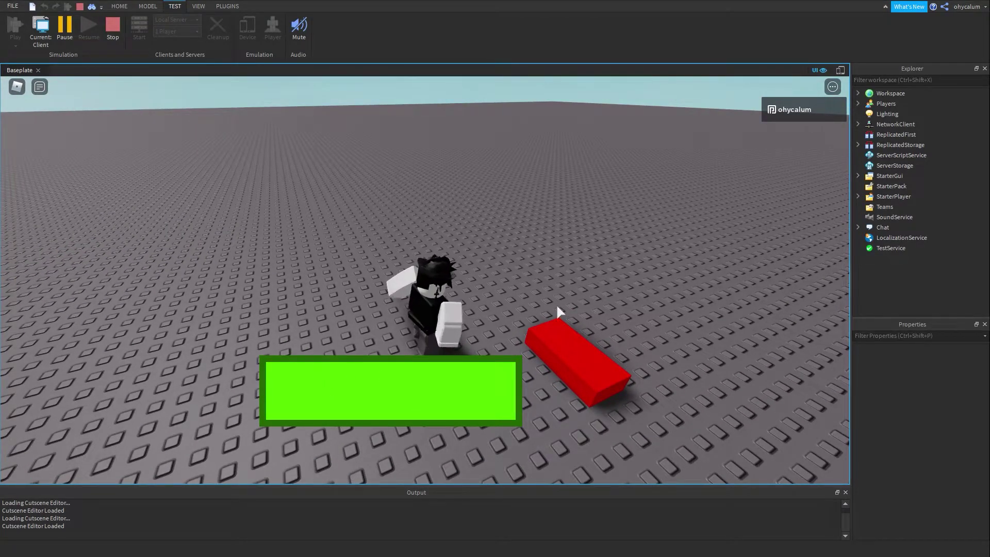
{"action": "right_click_drag", "start_coordinate": [556, 304], "coordinate": [556, 304]}
{"action": "key", "text": "w"}
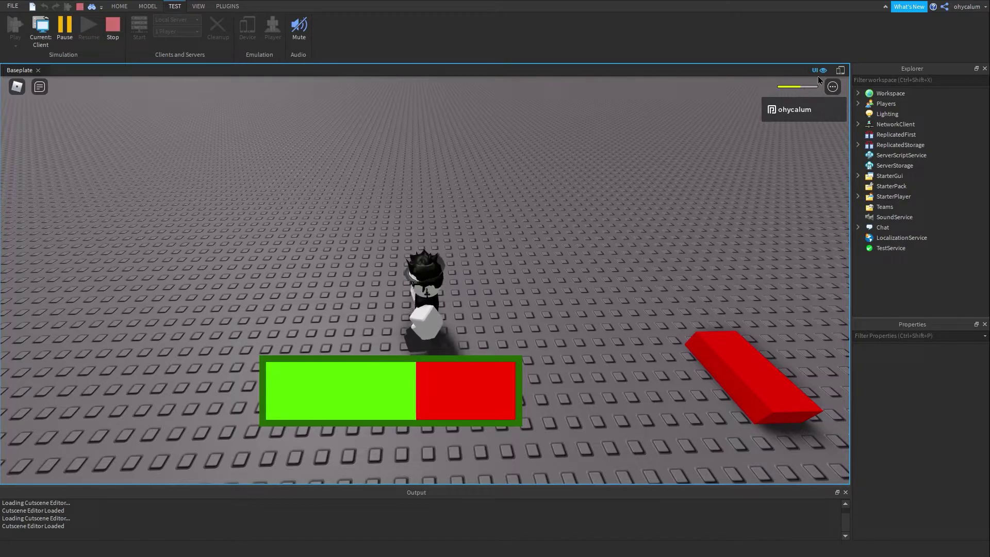
{"action": "right_click_drag", "start_coordinate": [712, 199], "coordinate": [690, 183]}
{"action": "key", "text": "w"}
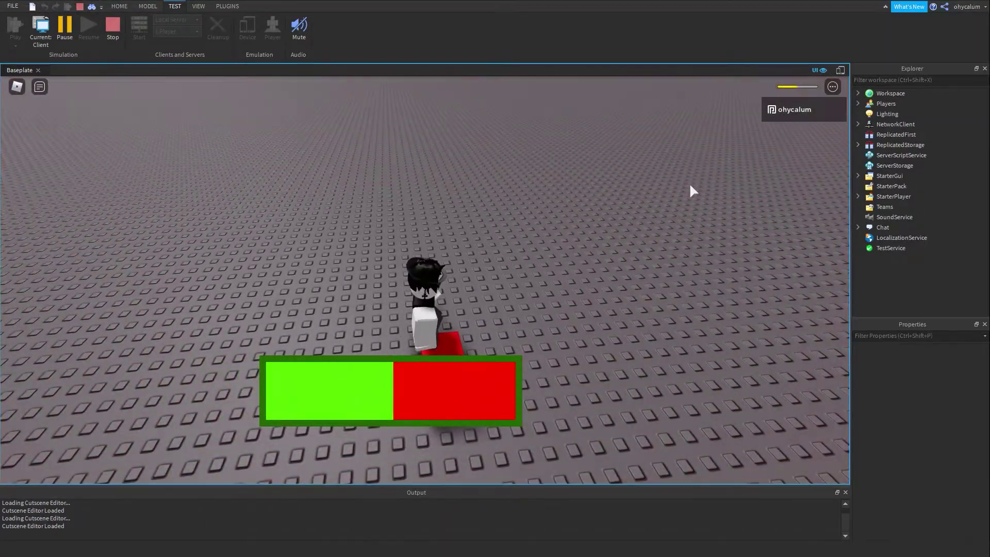
{"action": "key", "text": "s"}
{"action": "right_click_drag", "start_coordinate": [462, 275], "coordinate": [474, 277]}
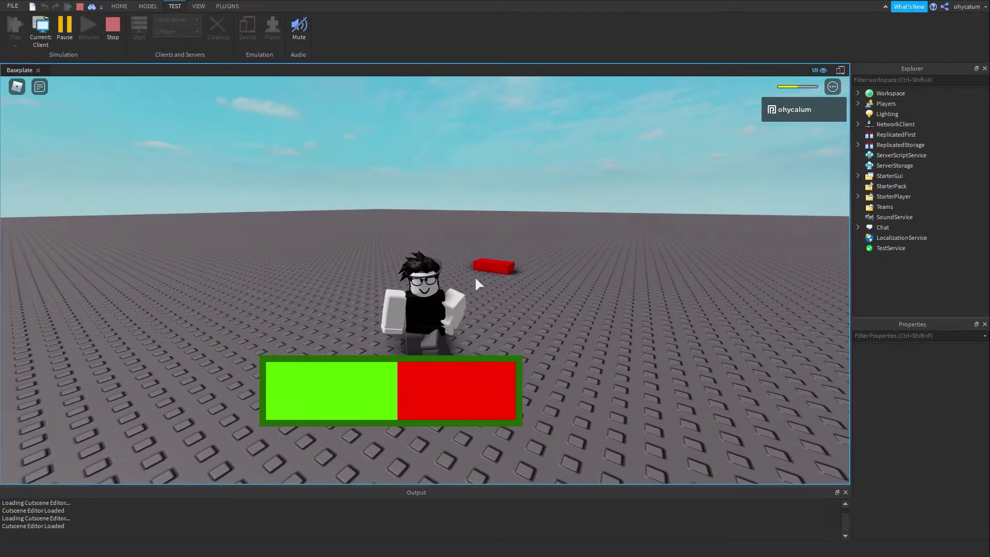